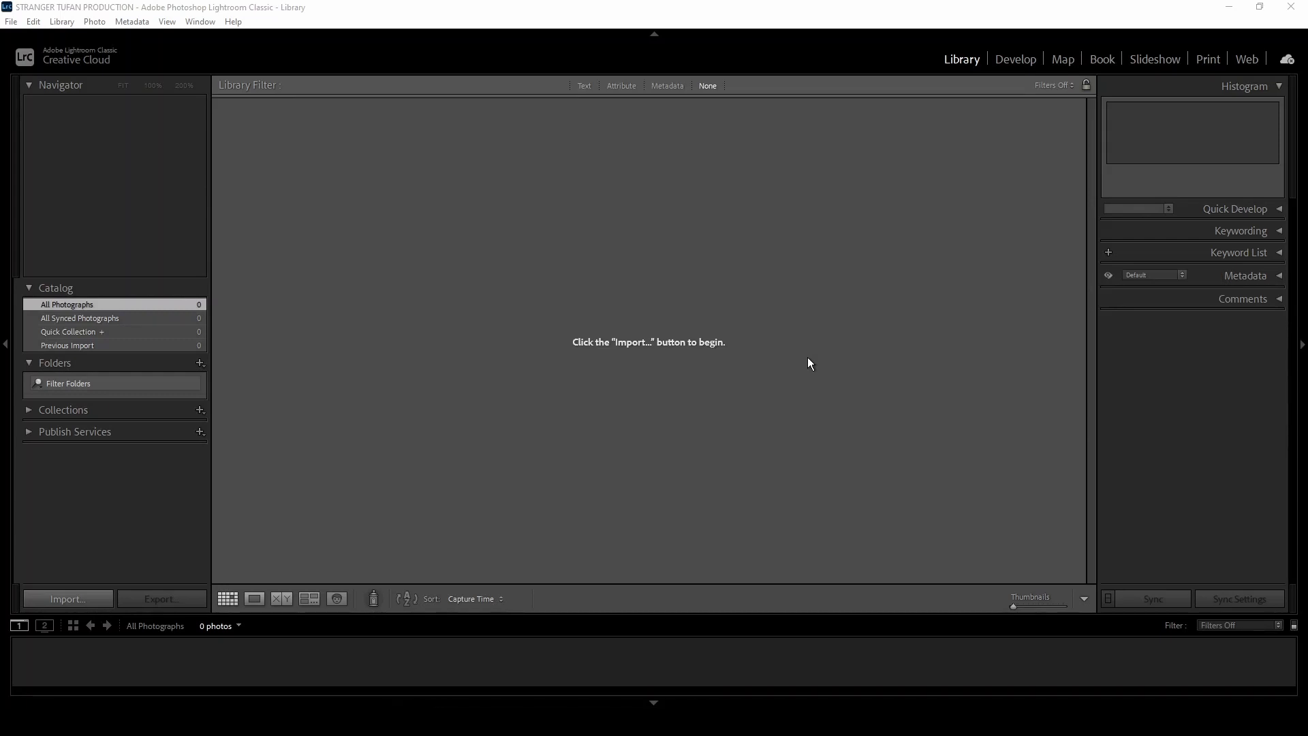
Start a Library import and switch the import mode to Move
click(84, 599)
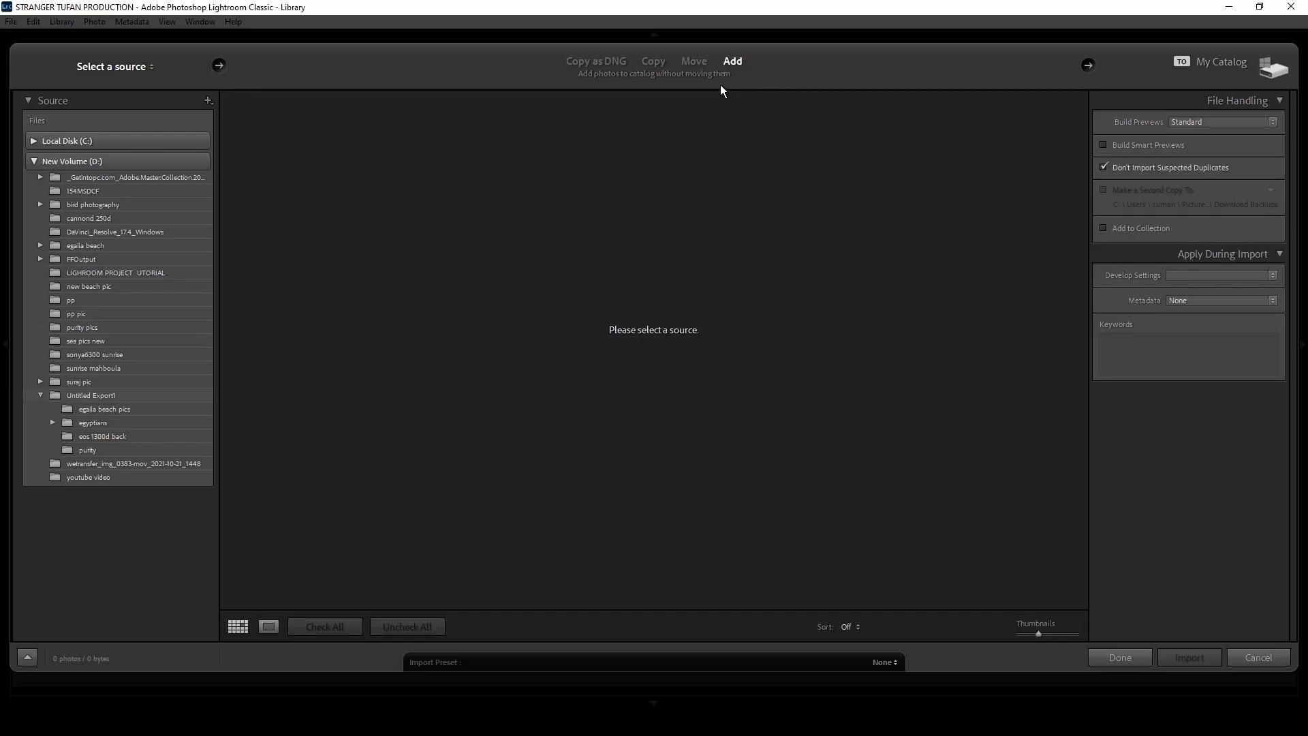
click(695, 64)
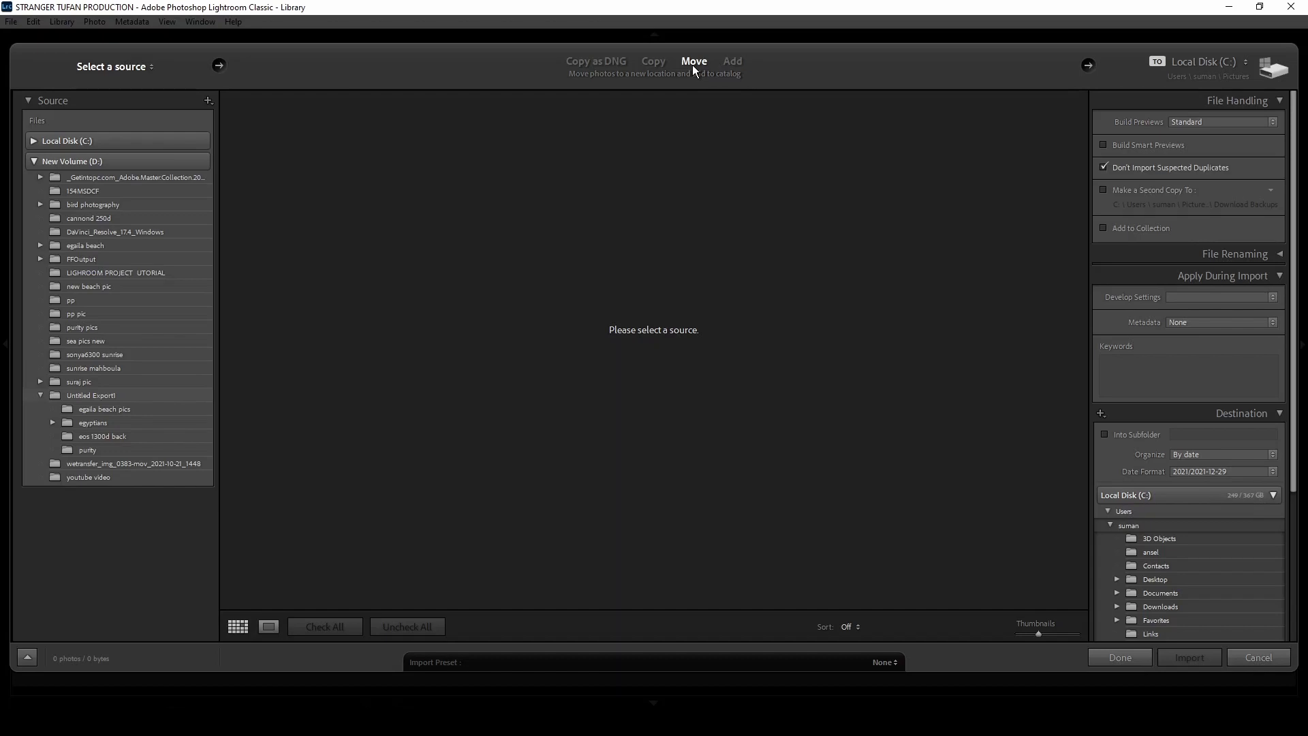
Try the Copy and Move import modes, then settle on Add
click(657, 64)
click(694, 62)
click(655, 62)
click(733, 62)
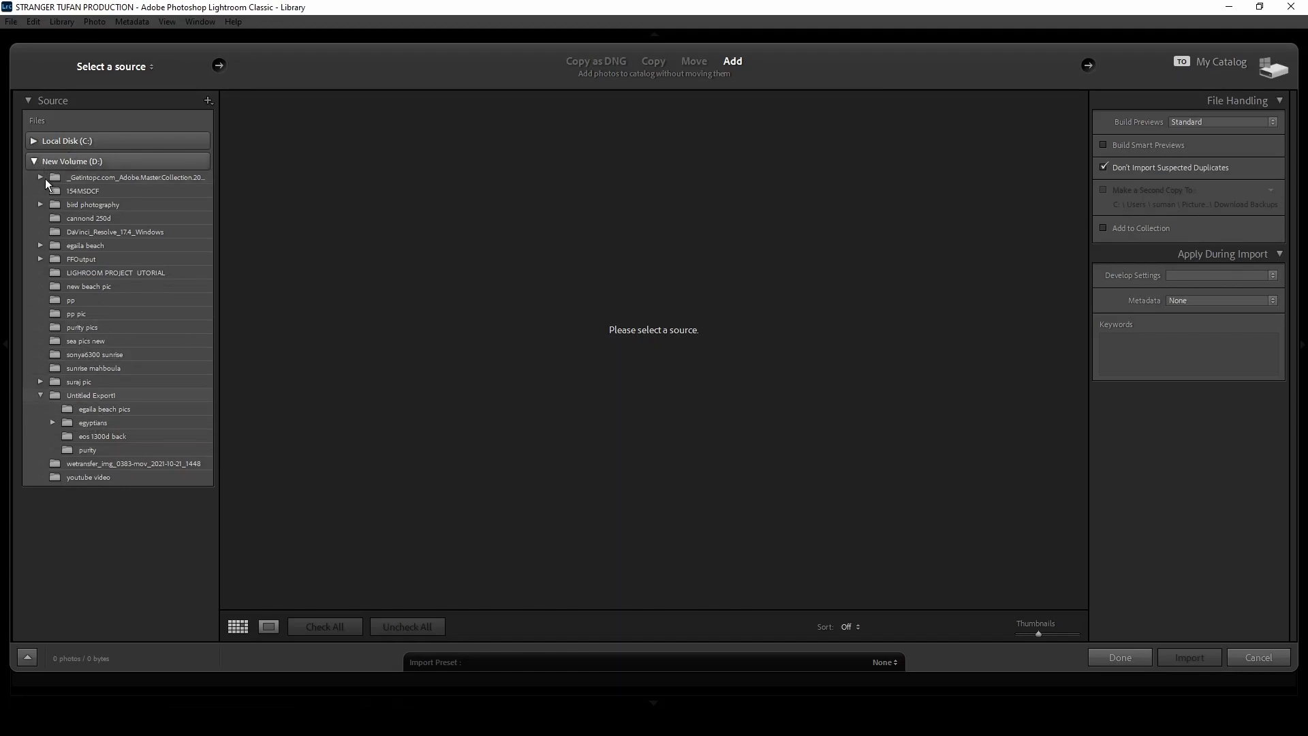
Import the 15 photos from LIGHROOM PROJECT UTORIAL on D: with enlarged thumbnails
click(91, 273)
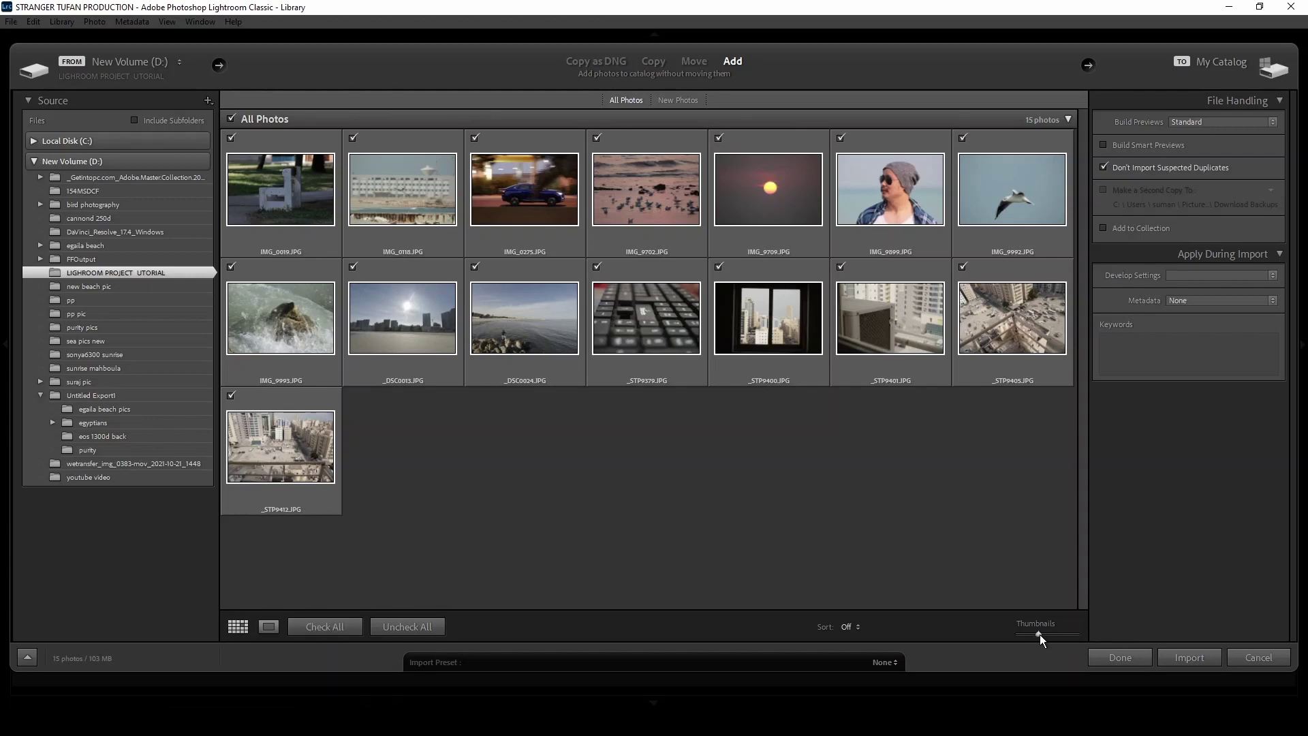
mouse_move(1041, 639)
mouse_down()
mouse_move(1063, 639)
mouse_move(1046, 641)
mouse_up()
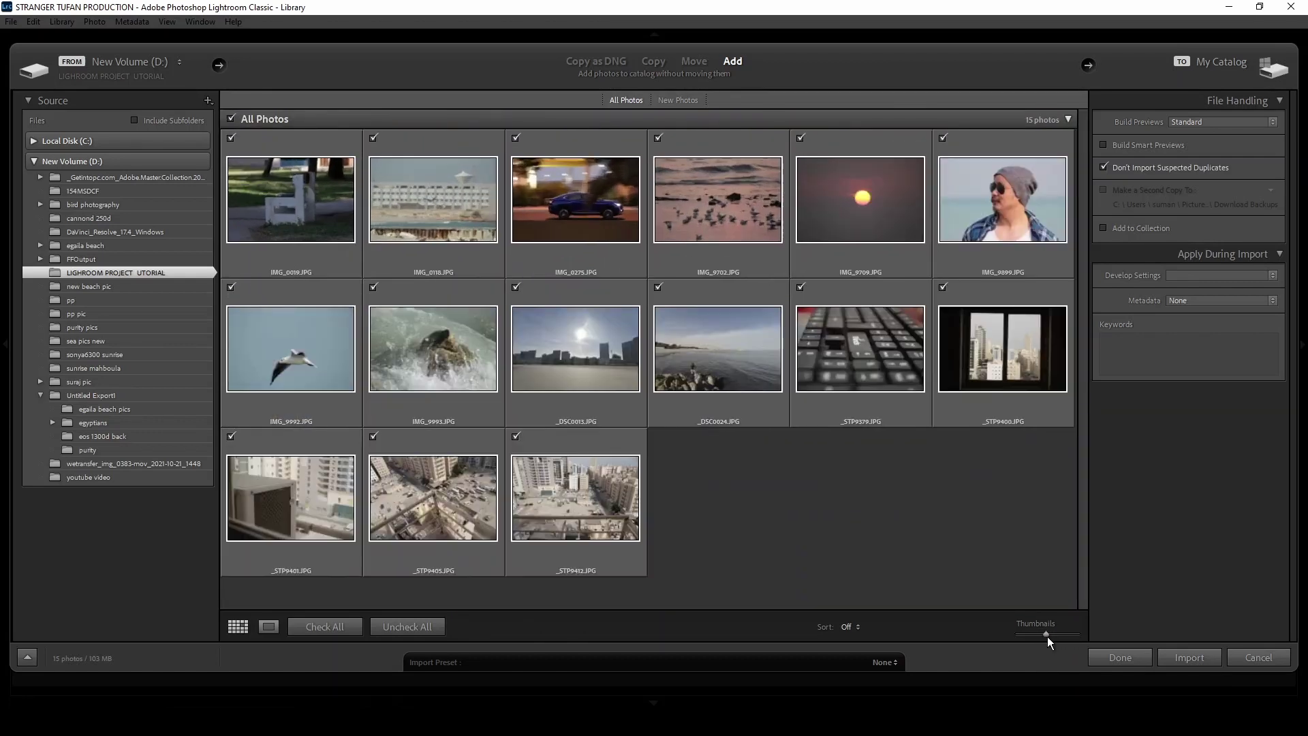
click(1189, 658)
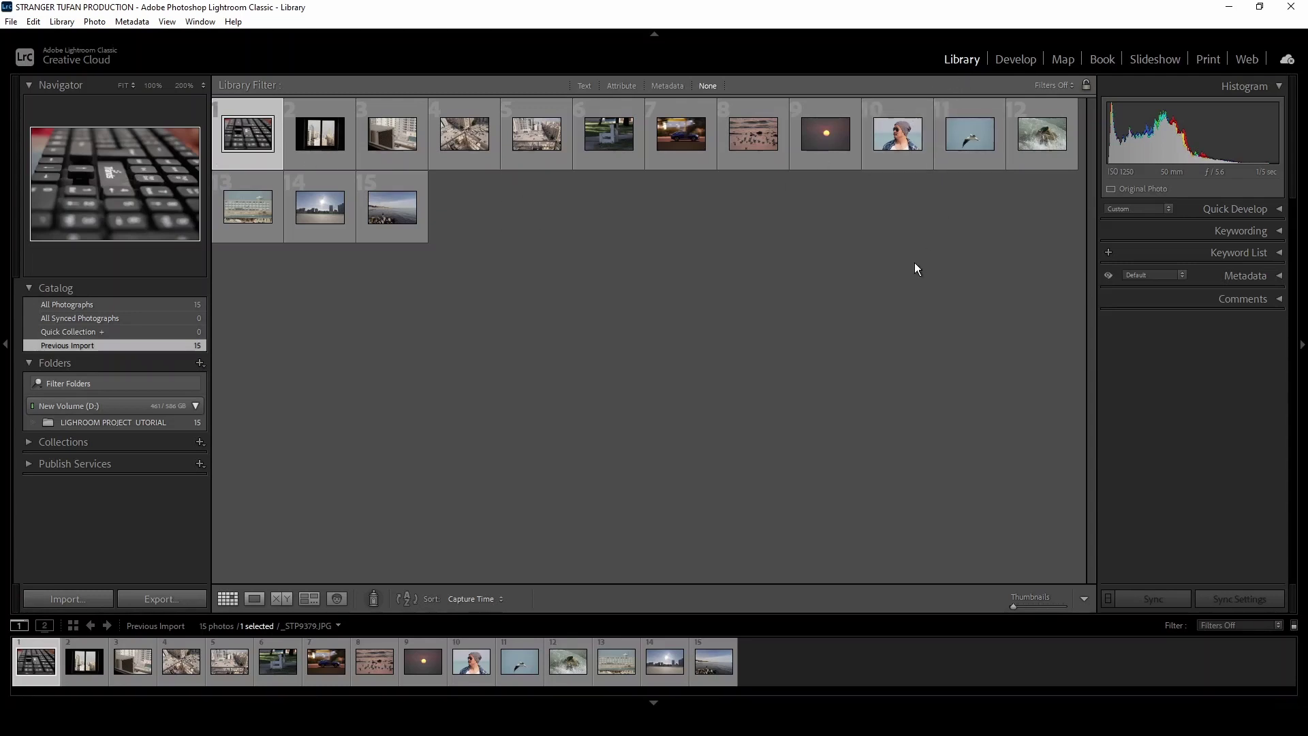
click(874, 243)
click(254, 139)
click(1279, 275)
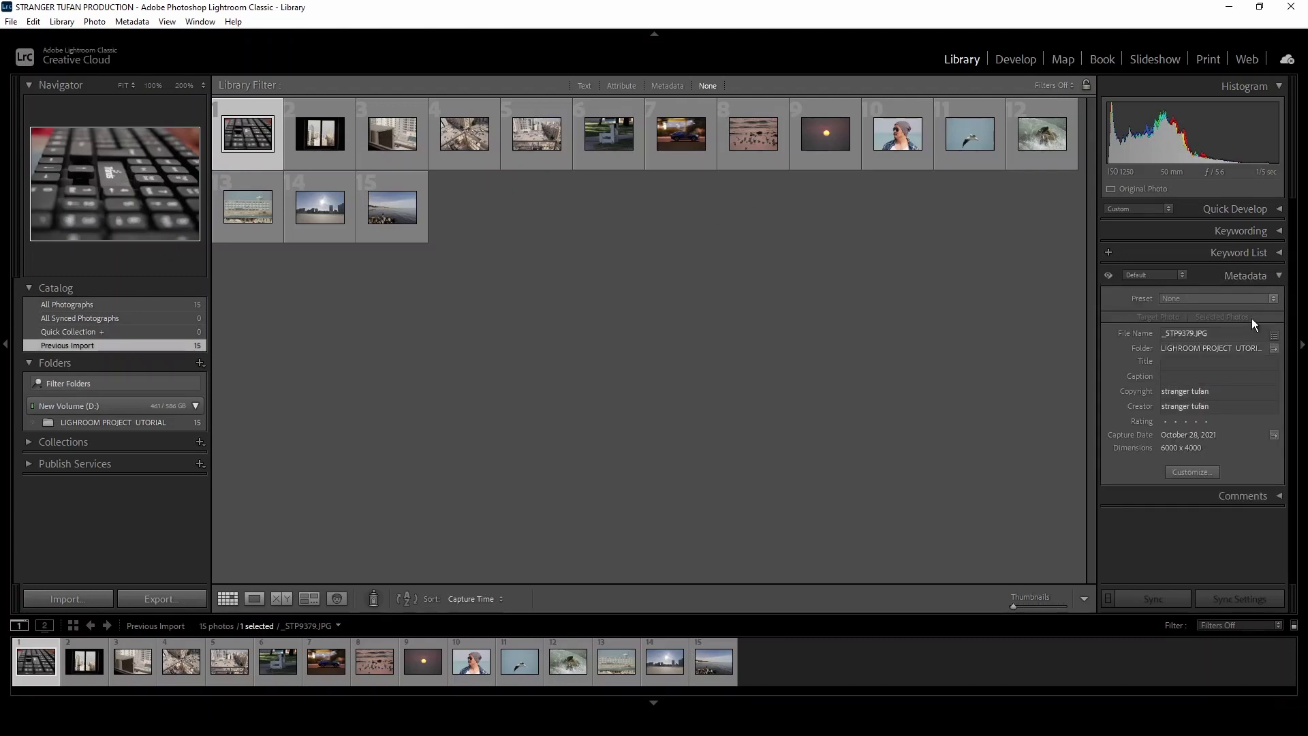
click(1279, 256)
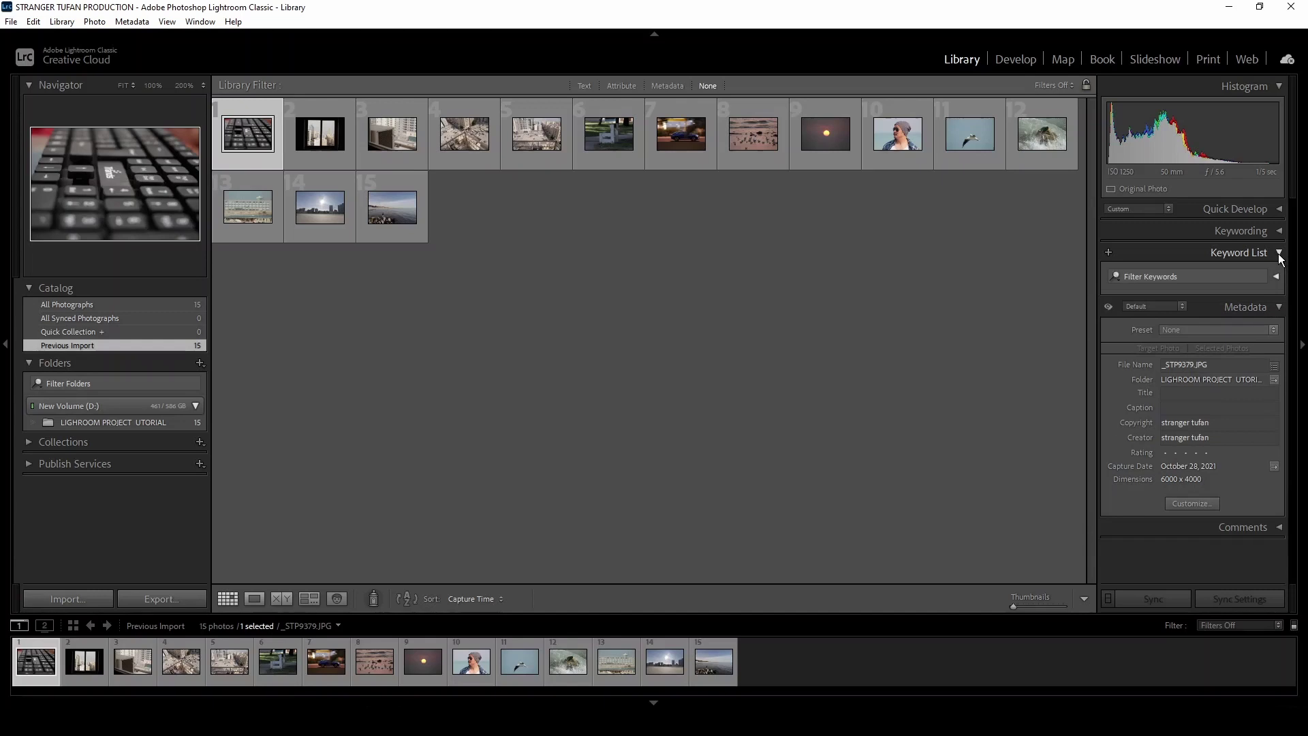
click(1280, 230)
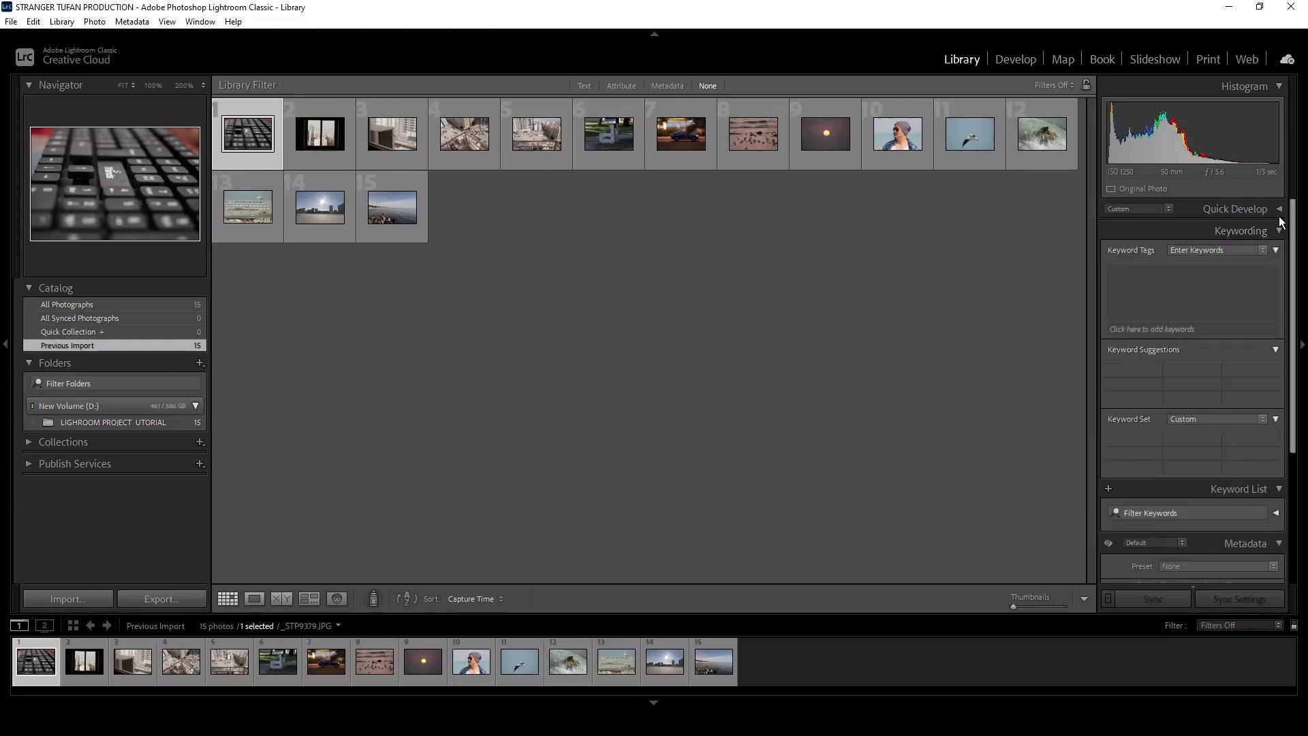
click(1279, 210)
click(1279, 209)
click(1279, 232)
click(1280, 252)
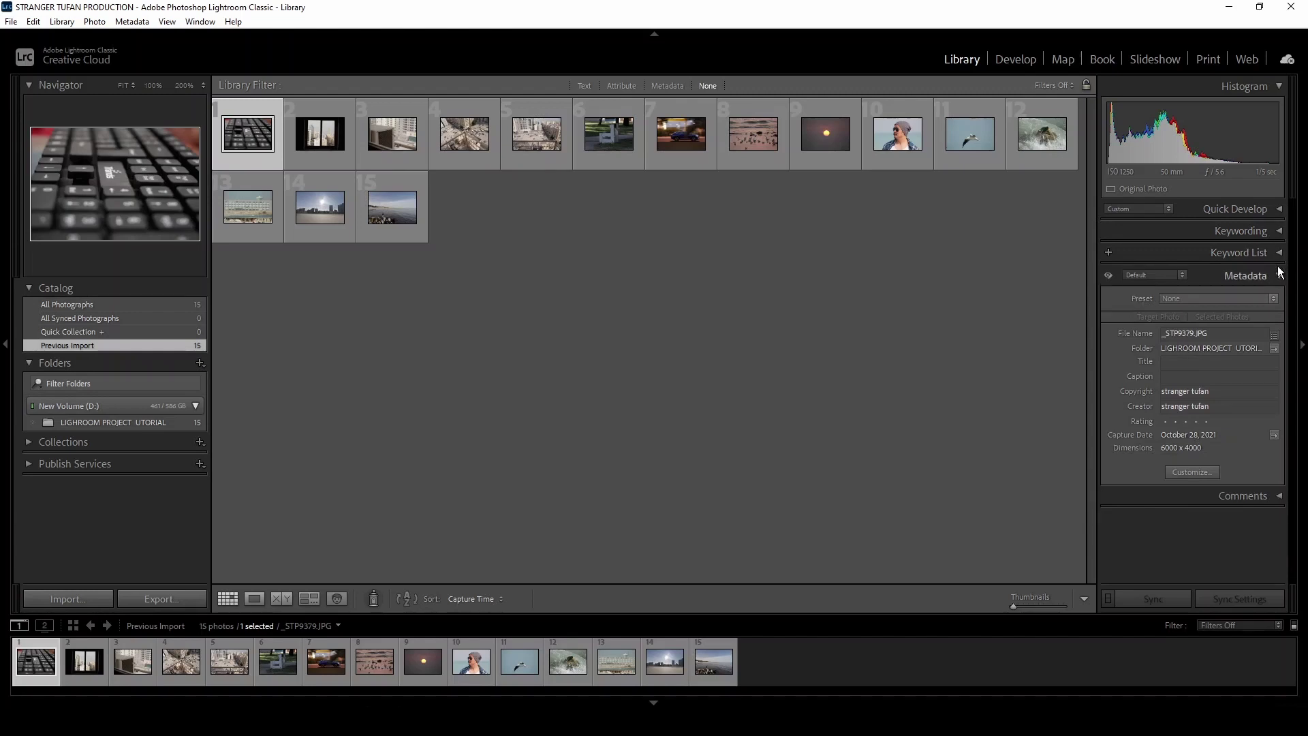
click(1279, 275)
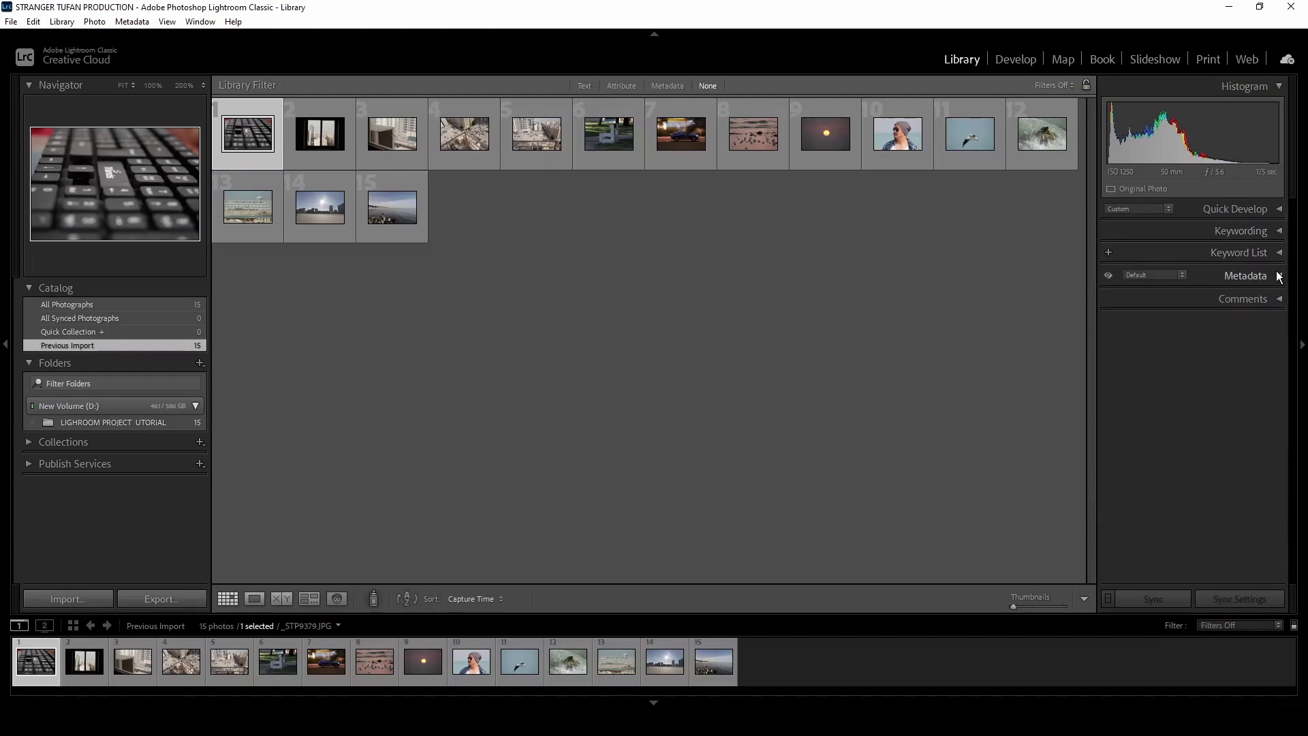
Select photo 14, the sunny beach skyline, and open it in Develop
click(553, 388)
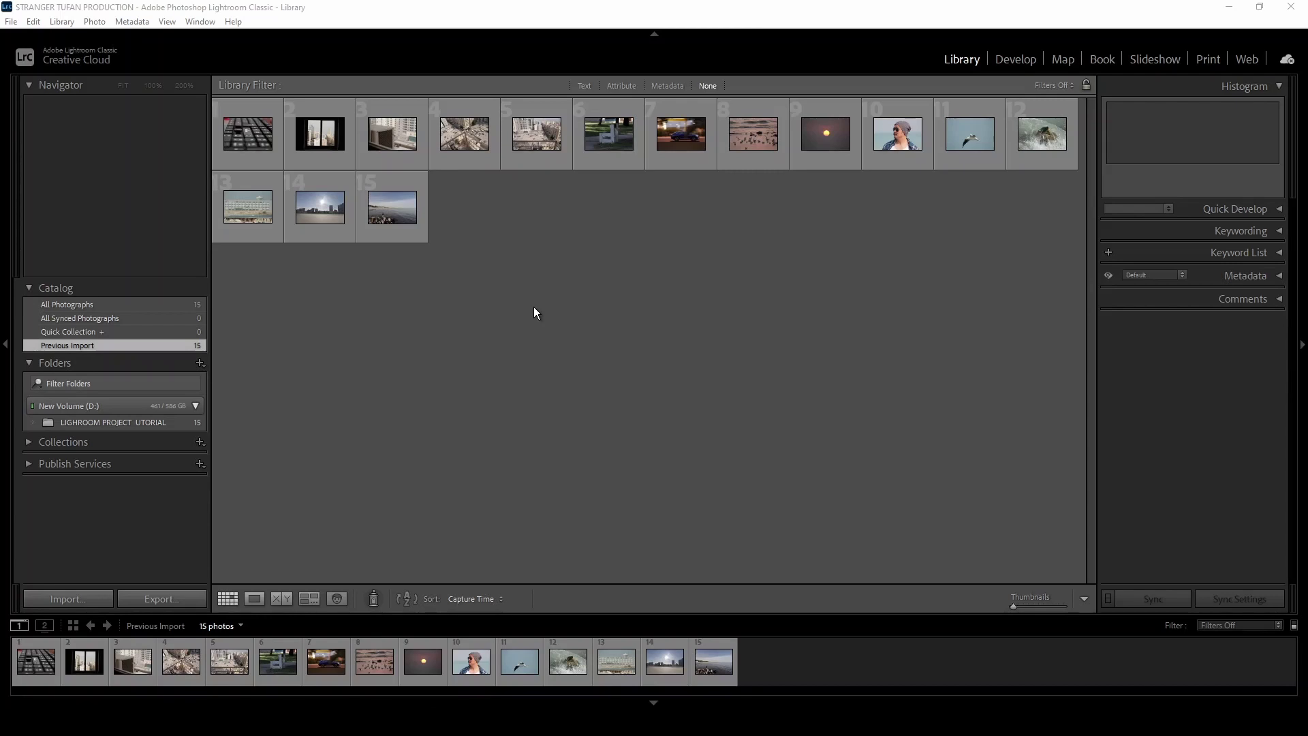
click(321, 212)
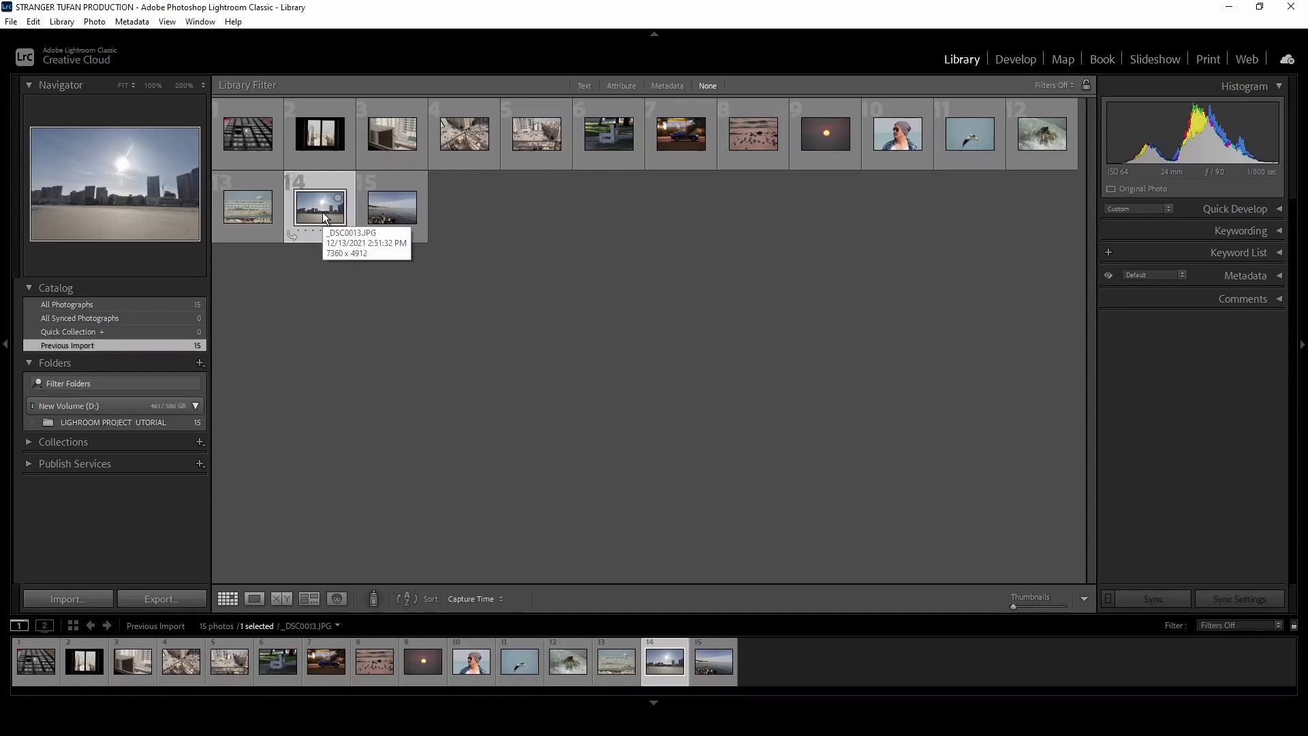
click(1017, 61)
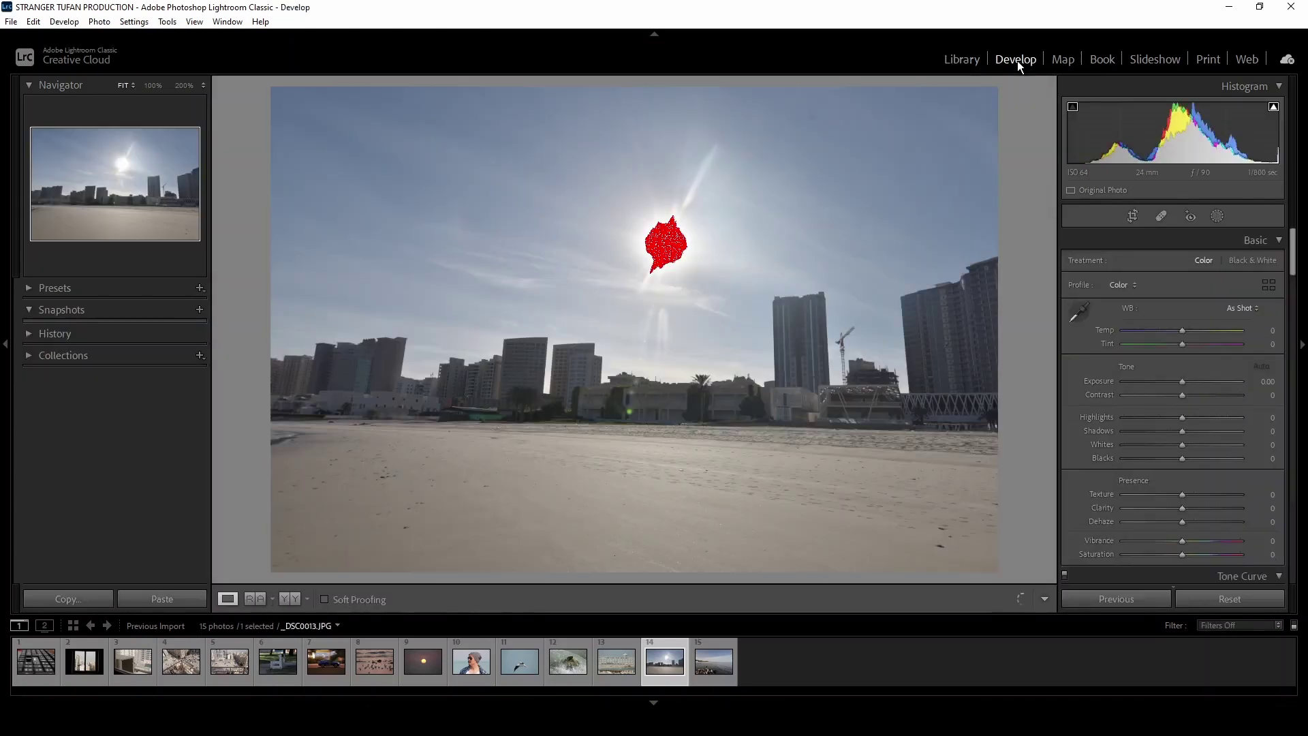